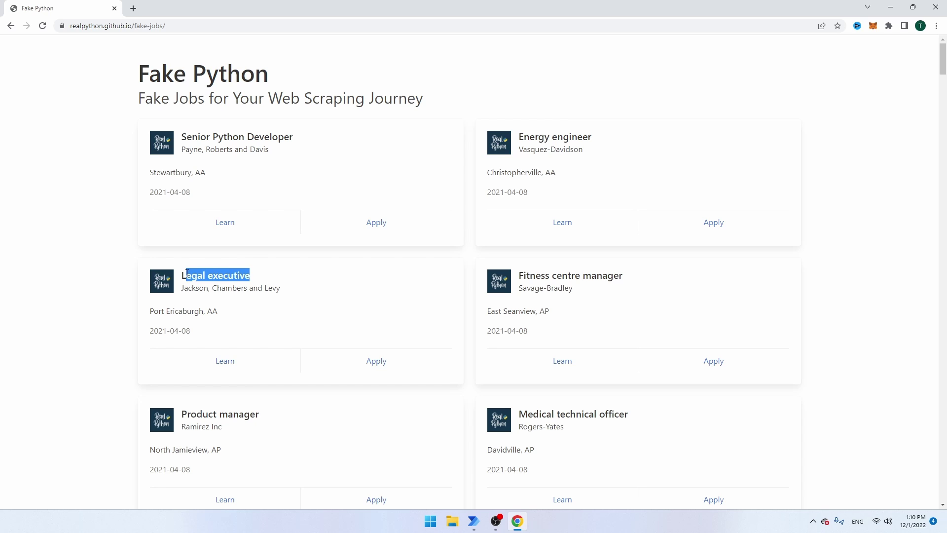
- Examine the Senior Python Developer listing's date and its application page, then return to the job list
left_click(119, 167)
left_click_drag(191, 193, 142, 193)
left_click(218, 193)
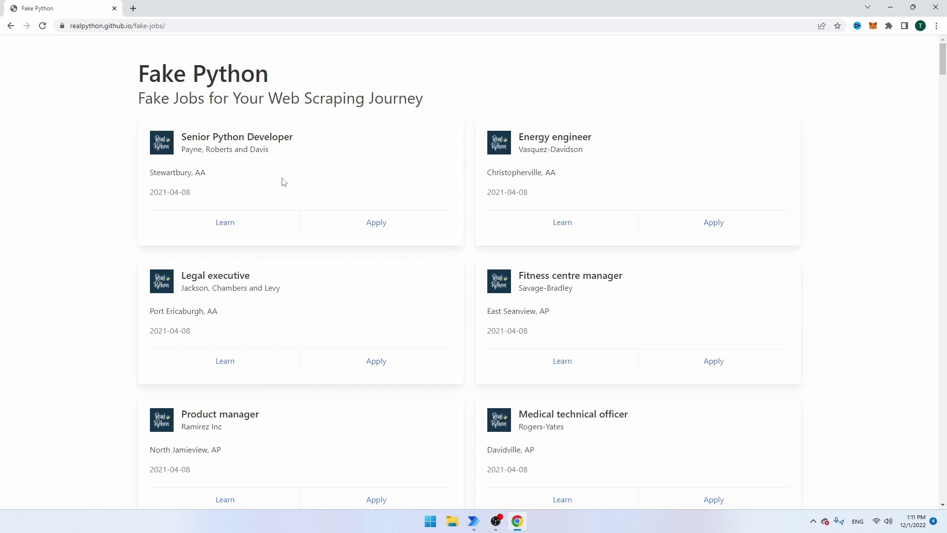
left_click(372, 227)
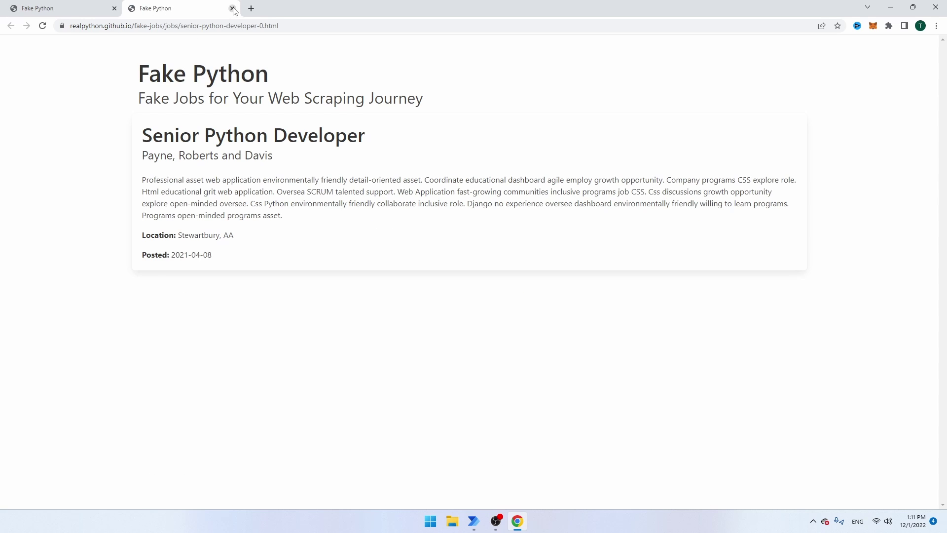
left_click(232, 8)
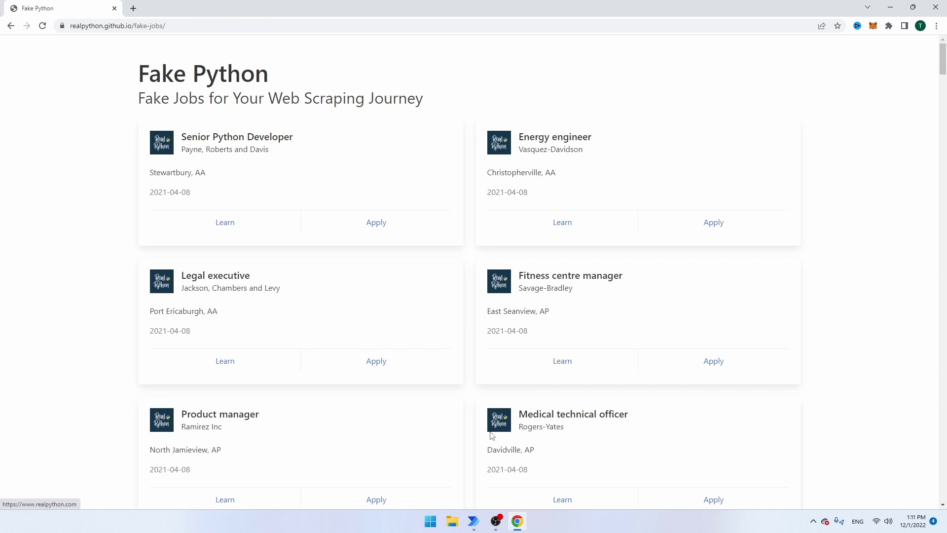
- Switch to Power Automate and add a Launch new Chrome action to the empty Main flow
mouse_move(470, 525)
left_click(538, 447)
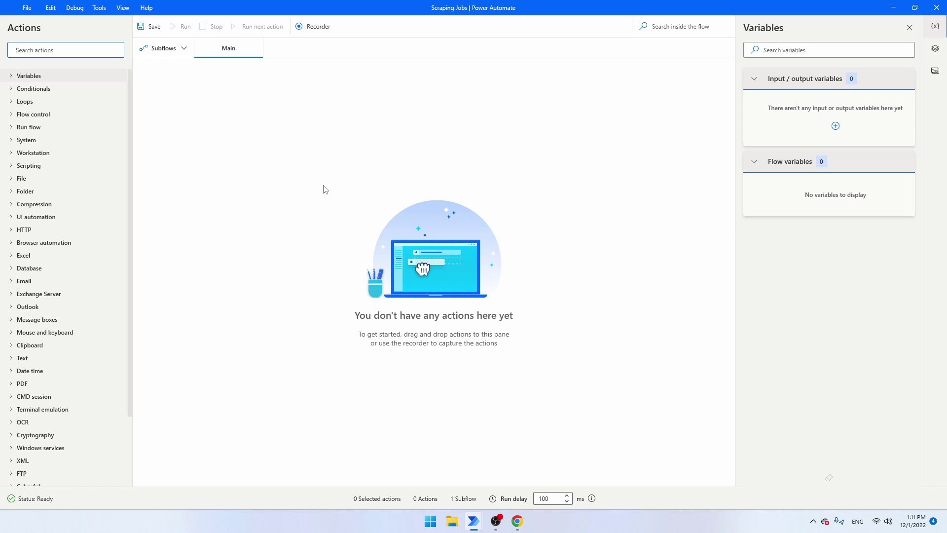
type("chrome")
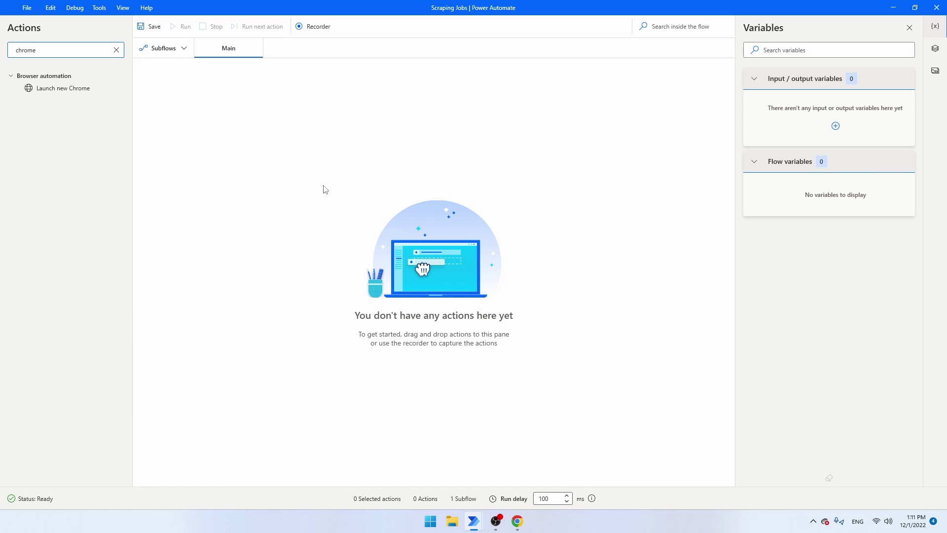
key("ctrl+a")
type("edge")
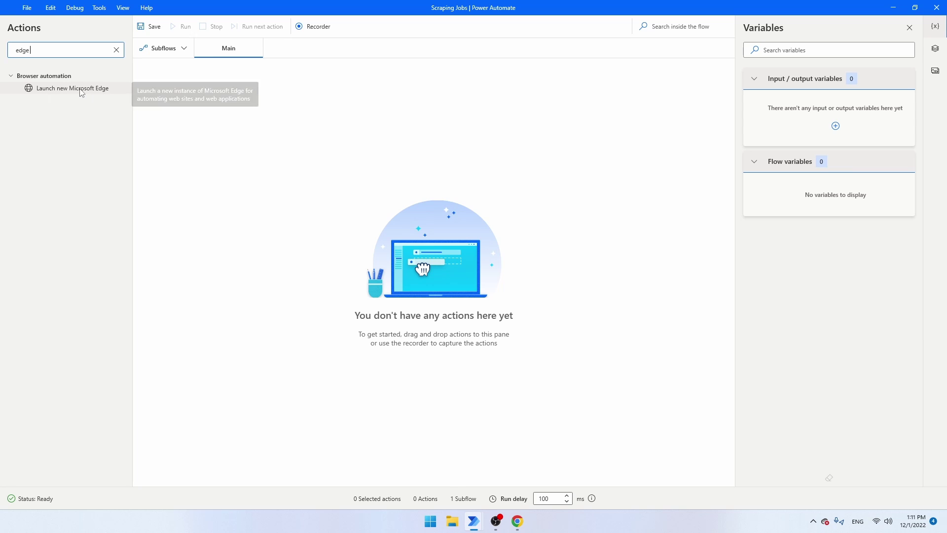
key("ctrl+a")
type("chrome")
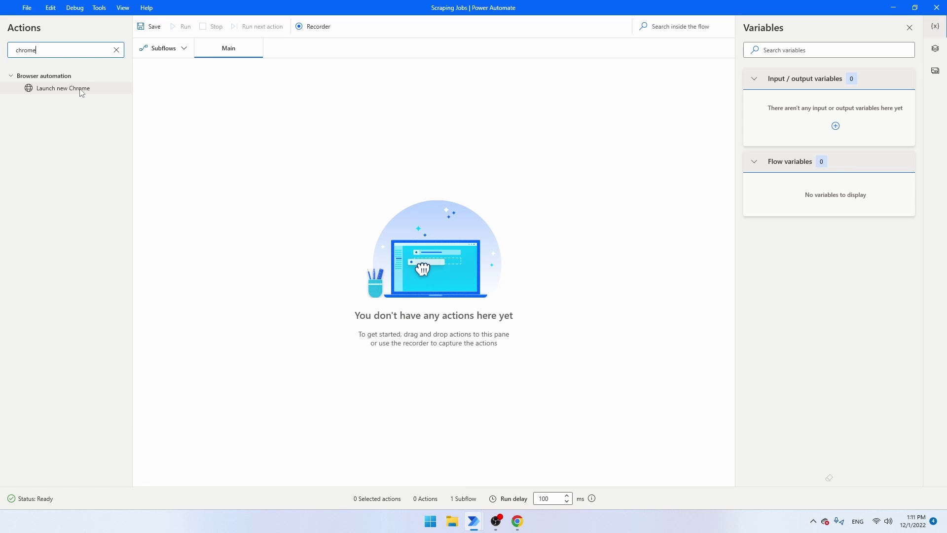
left_click(67, 93)
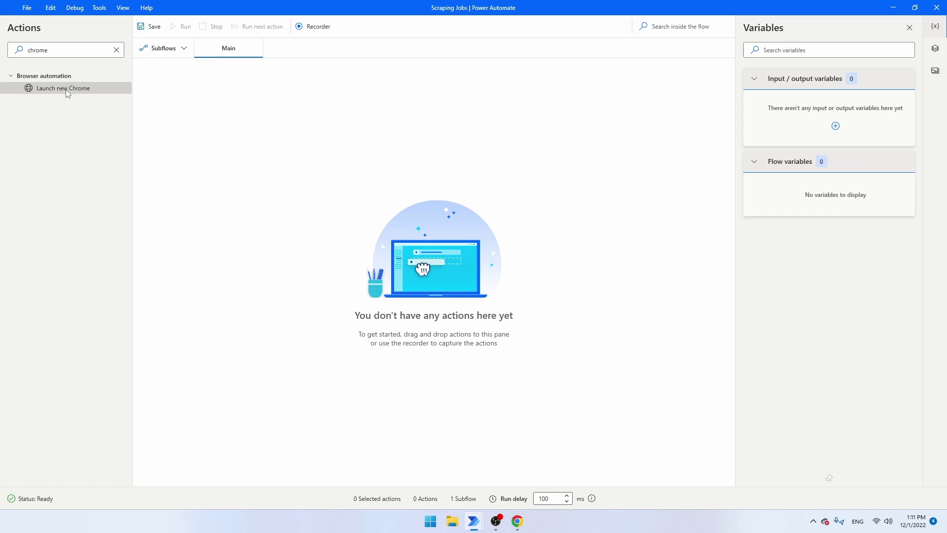
left_click_drag(66, 89, 427, 238)
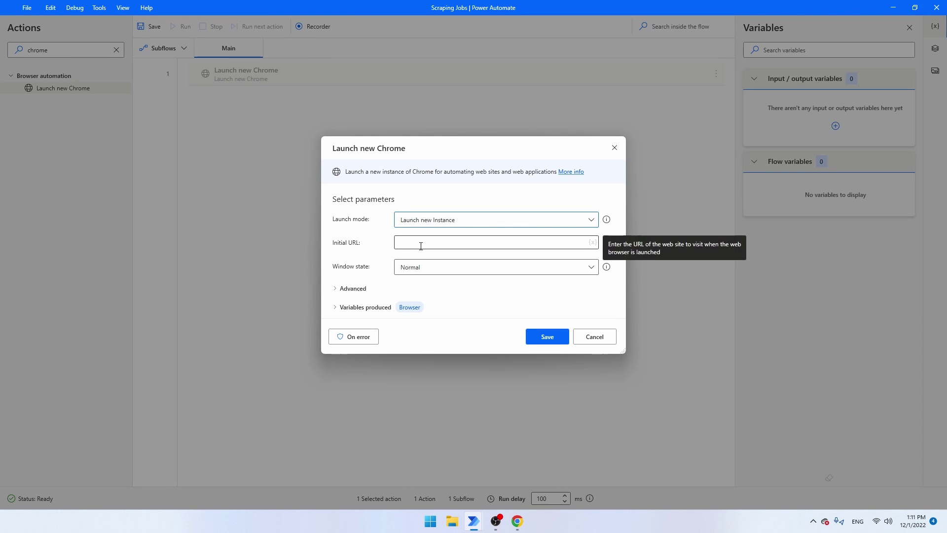
left_click(517, 526)
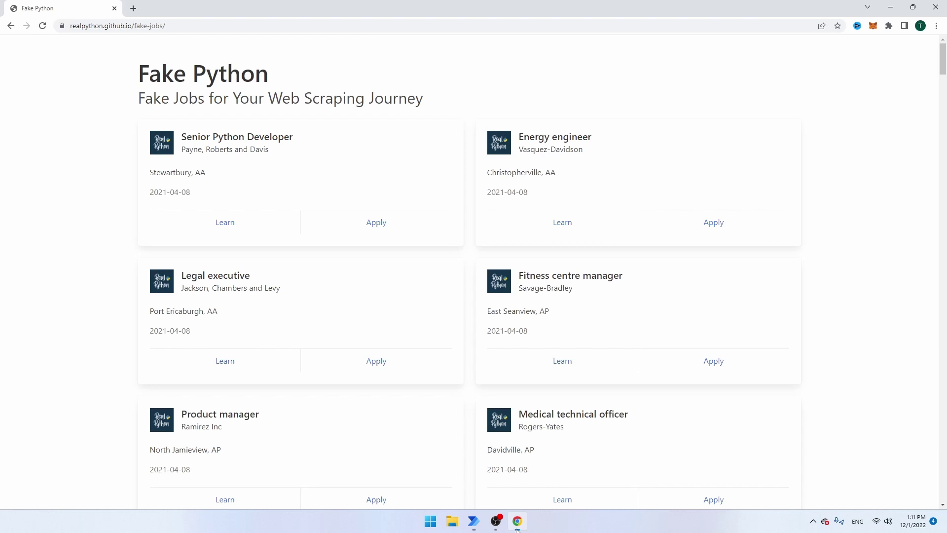
left_click(192, 26)
right_click(155, 25)
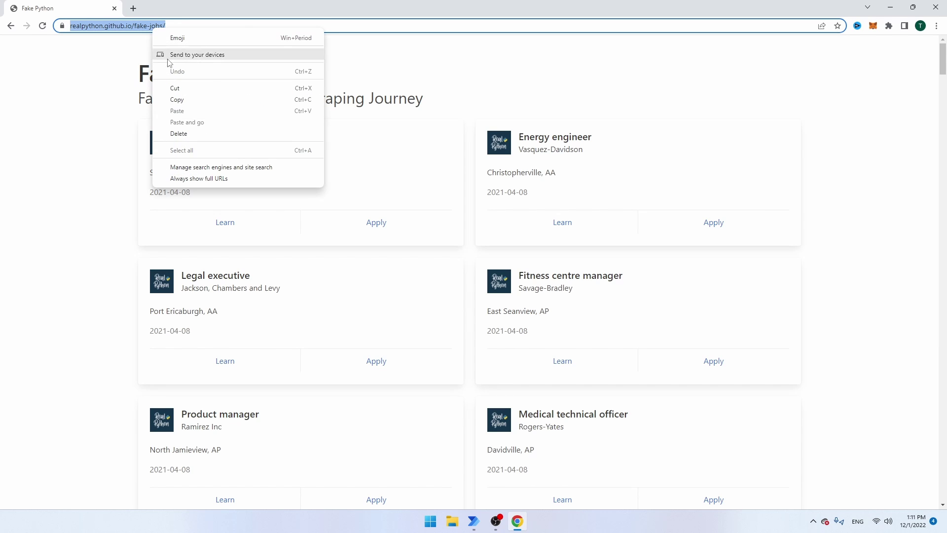
left_click(176, 99)
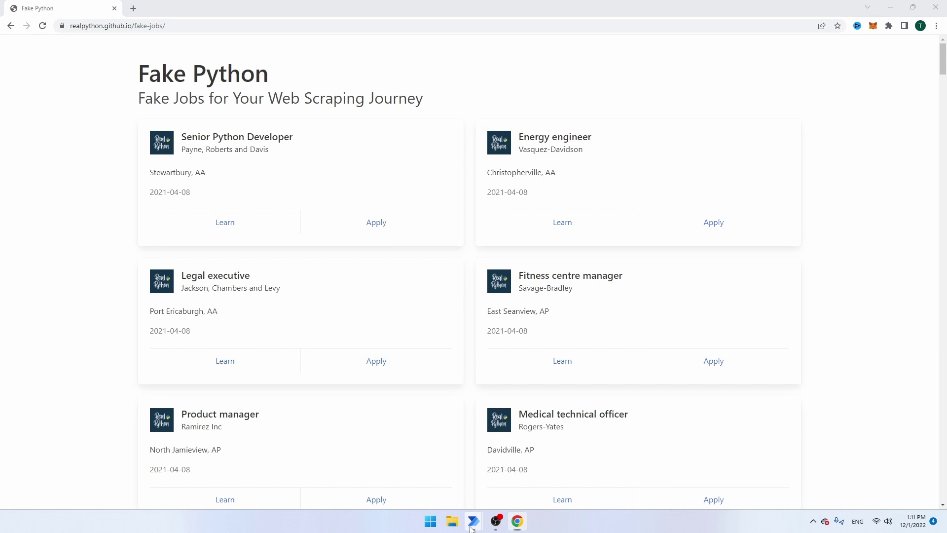
mouse_move(474, 521)
left_click(540, 461)
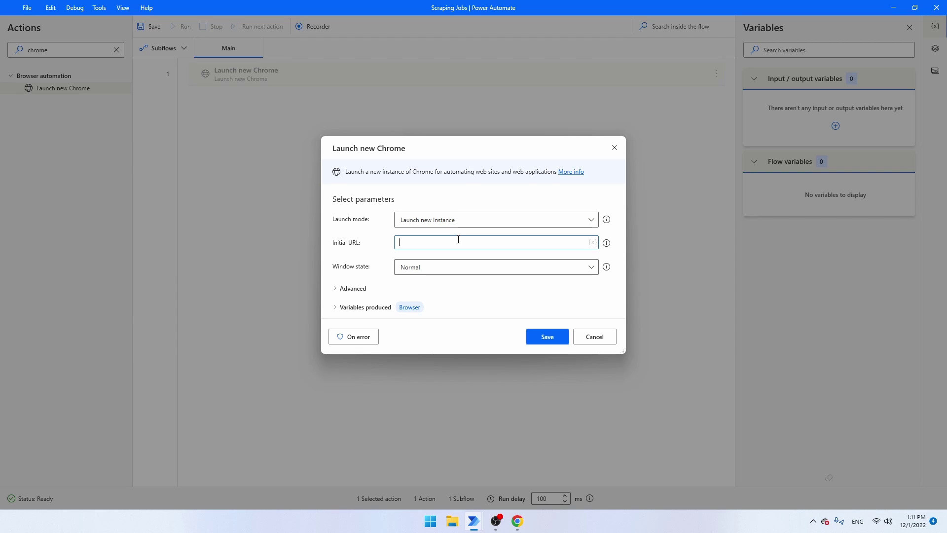
key("ctrl+v")
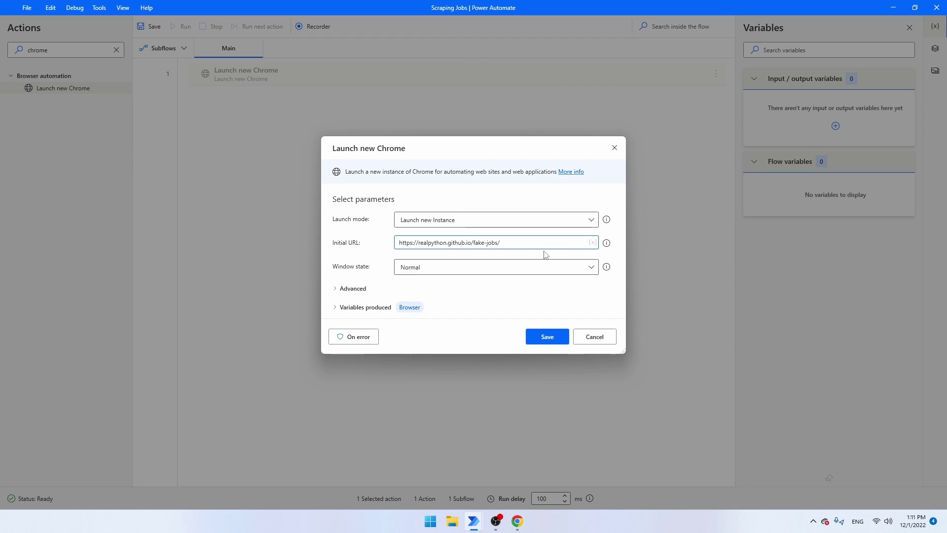
left_click(548, 338)
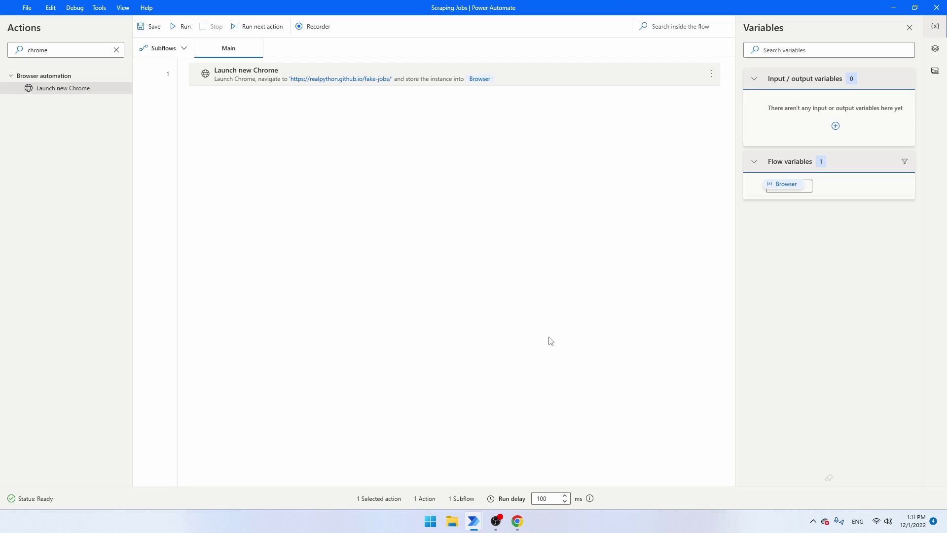
- Add an Extract data from web page action after the Chrome launch and bring up its live web helper beside the job listings
double_click(64, 50)
type("extract")
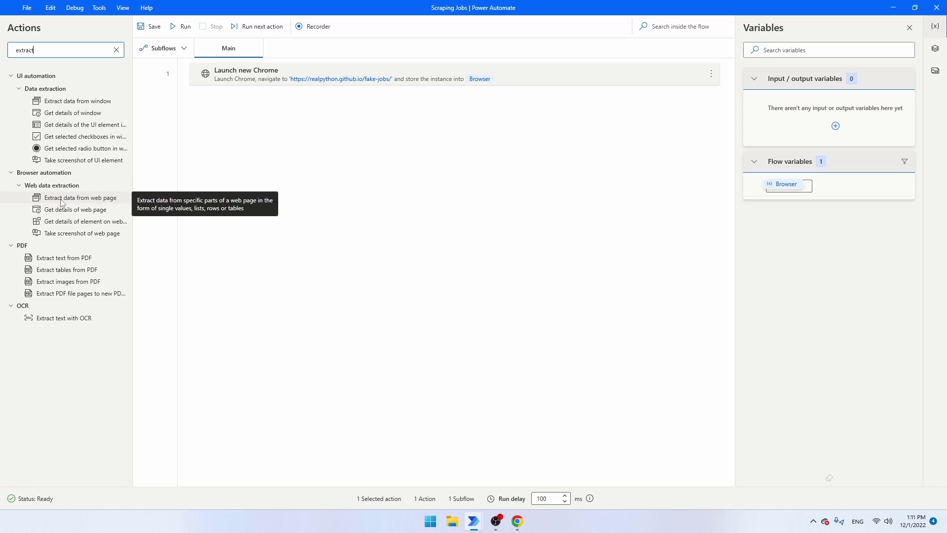
left_click_drag(61, 201, 280, 114)
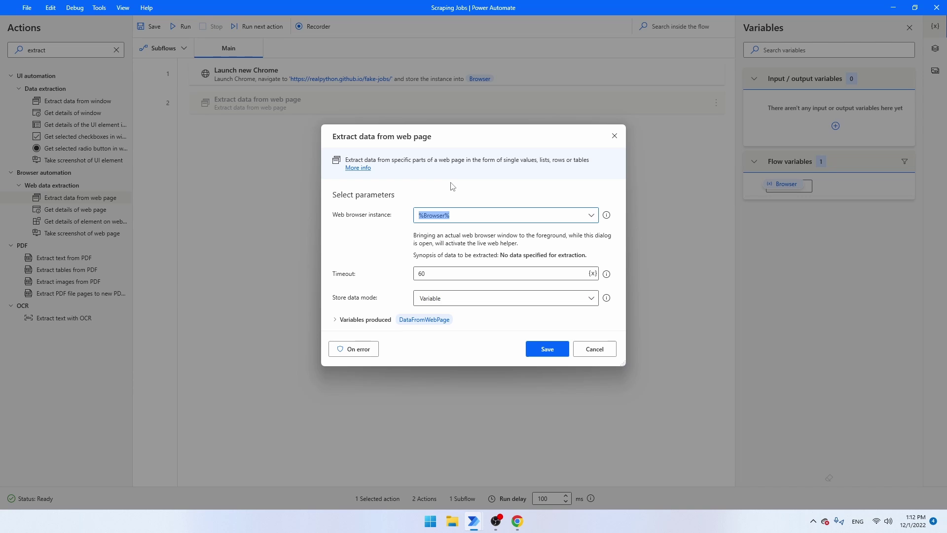
left_click(517, 522)
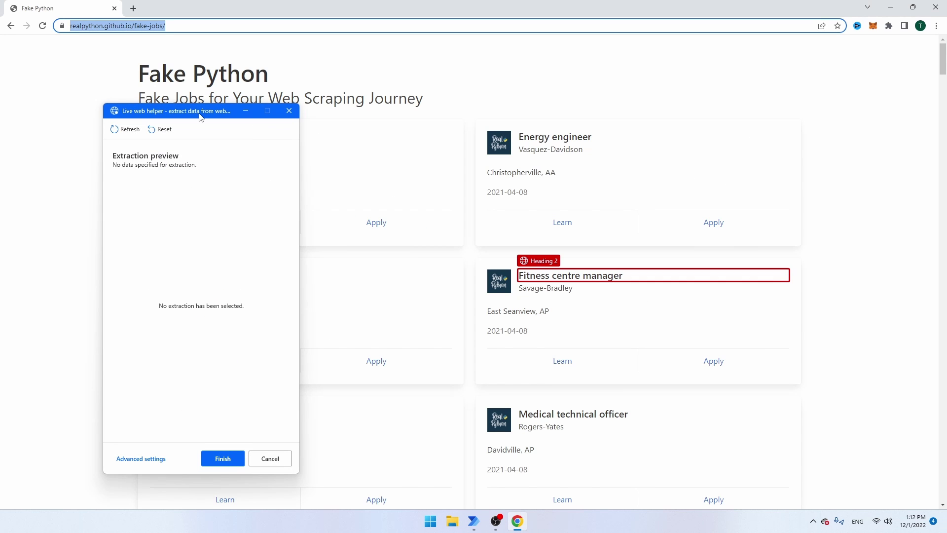
left_click_drag(190, 112, 801, 84)
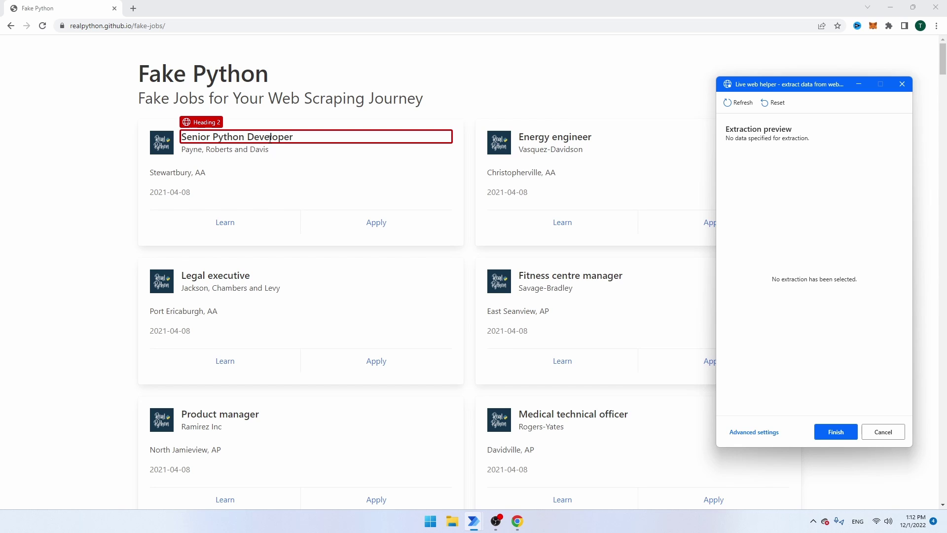
- Extract the text of the Senior Python Developer and Legal executive headings to build a list of all job titles
right_click(271, 137)
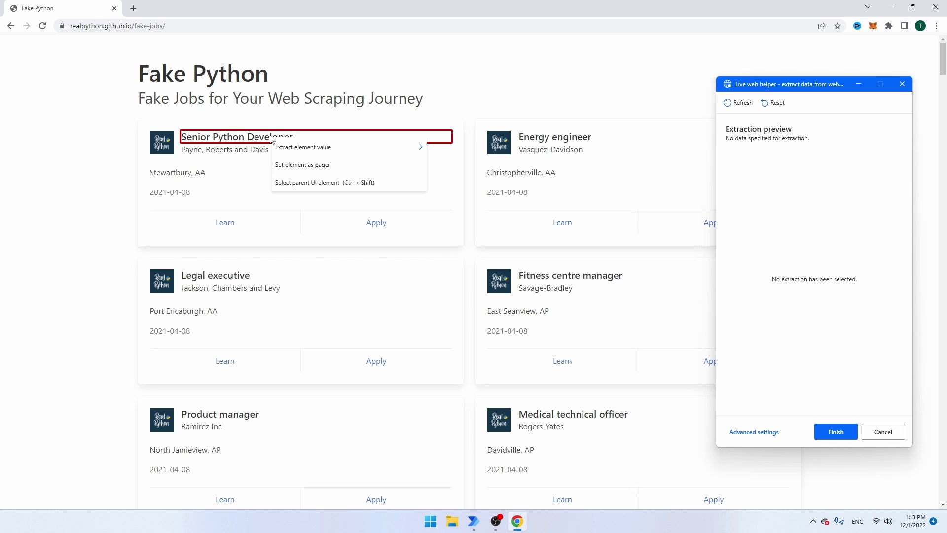
mouse_move(289, 145)
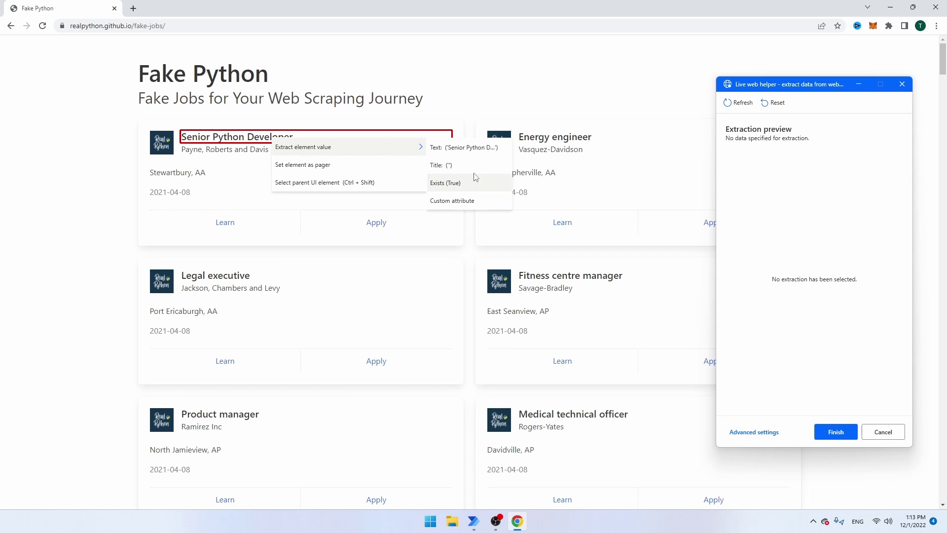
left_click(463, 148)
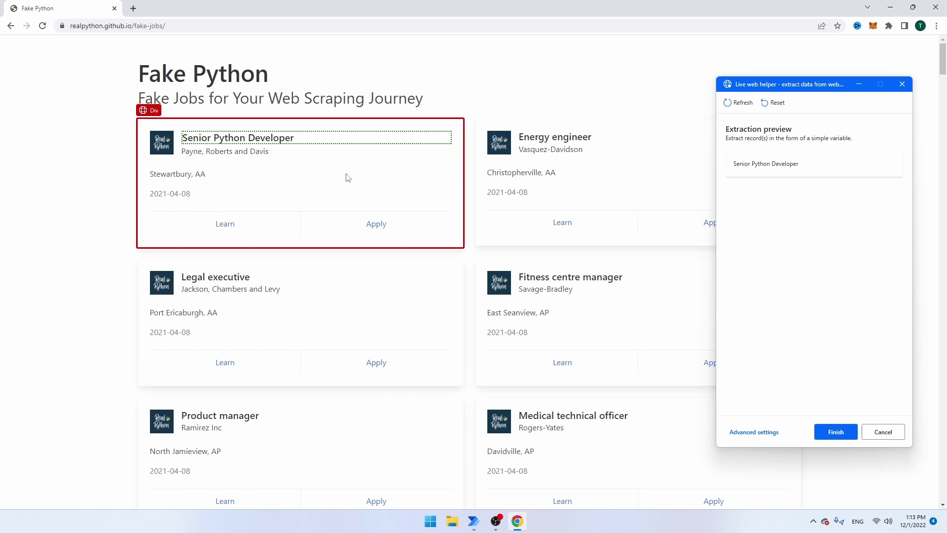
right_click(263, 280)
mouse_move(291, 287)
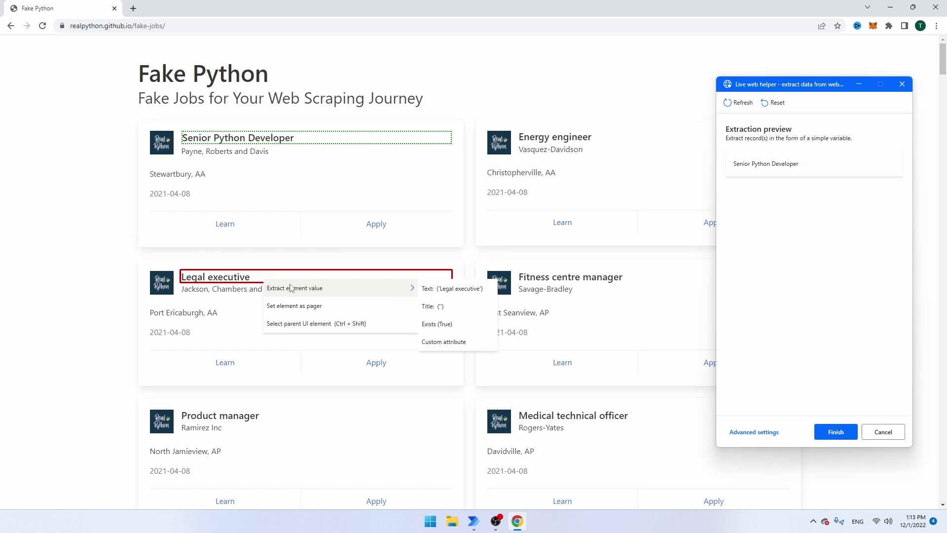
left_click(467, 293)
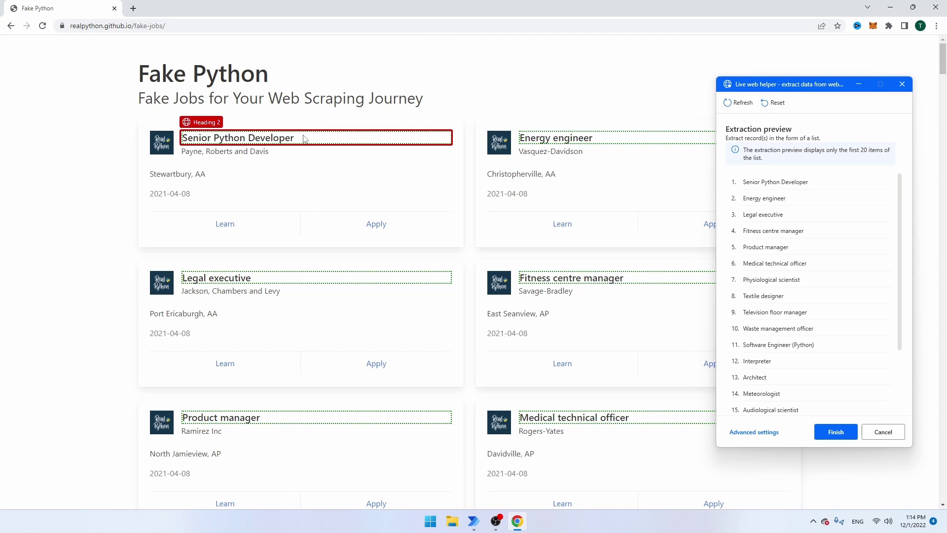
- Add the company names to the extraction using the text below the Senior Python Developer heading
right_click(252, 151)
mouse_move(269, 163)
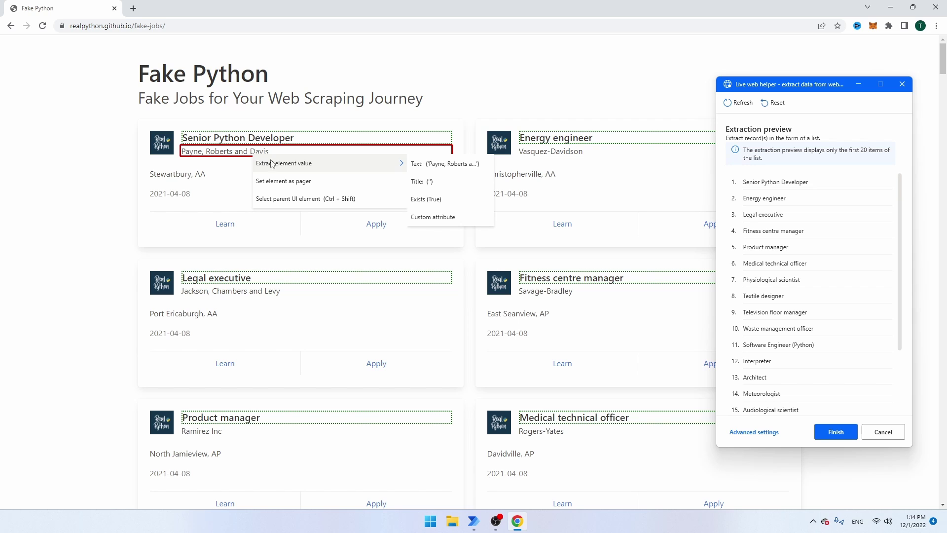
left_click(428, 164)
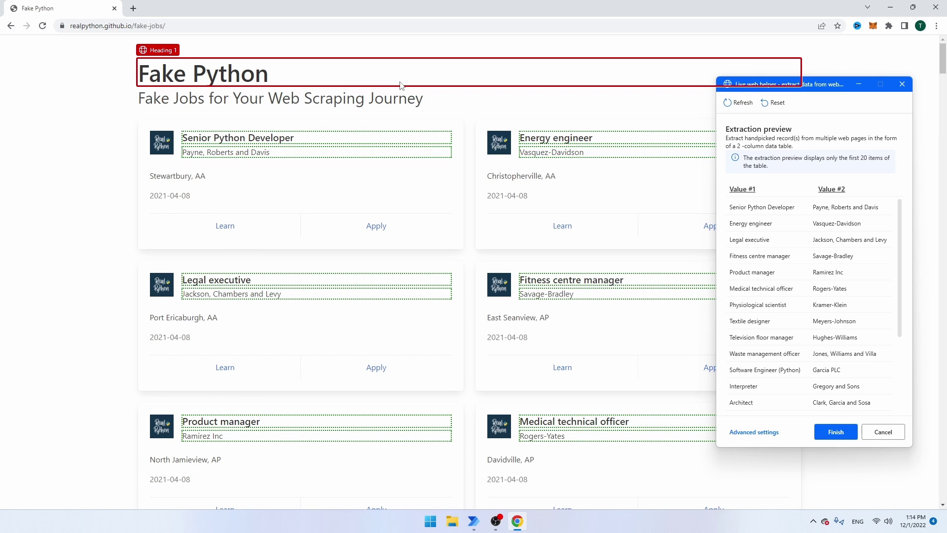
- Add the Href of the Senior Python Developer listing's Apply link to the extraction and finish the data selection
right_click(365, 226)
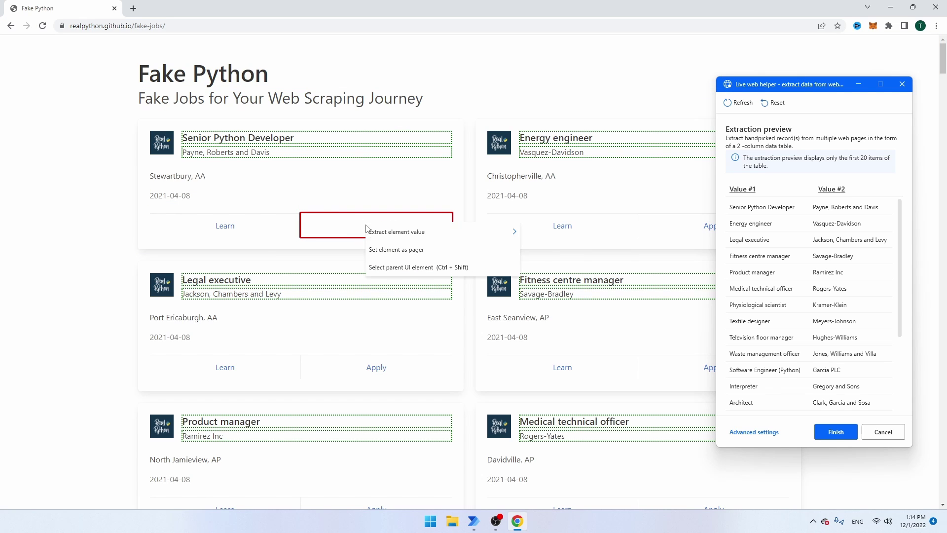
mouse_move(370, 233)
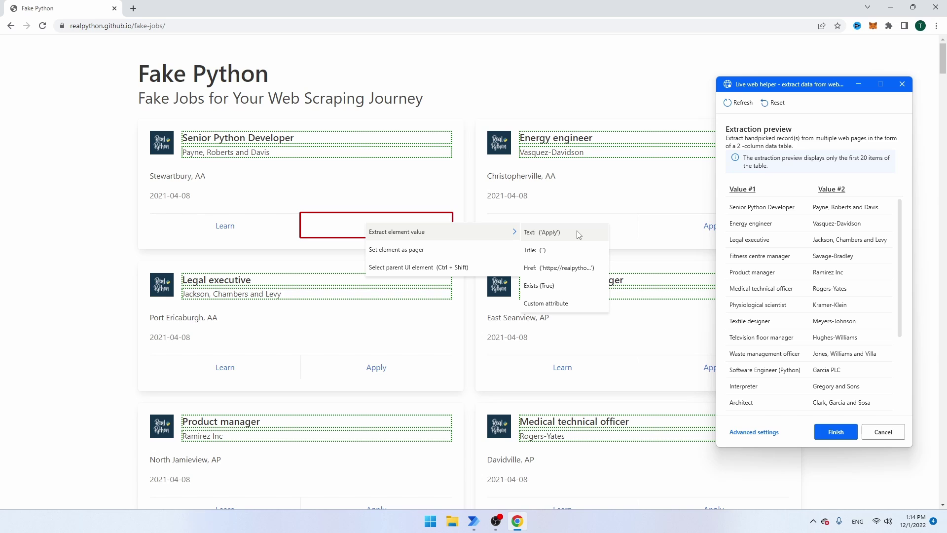
left_click(571, 268)
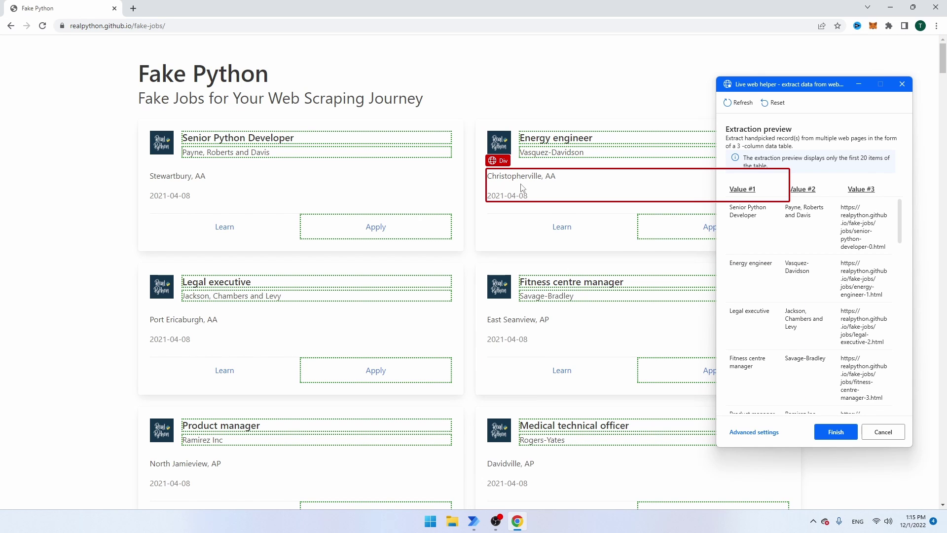
left_click(842, 434)
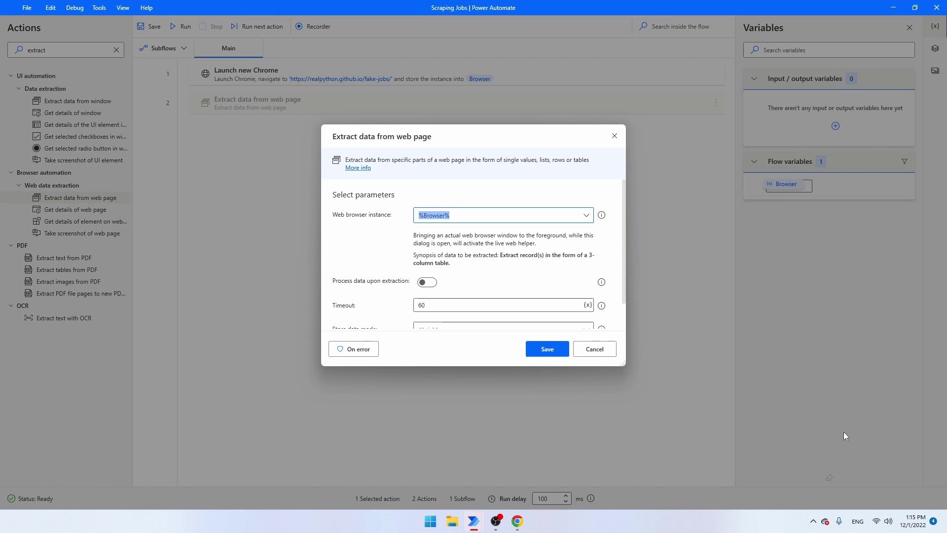
- Set the extraction's store data mode to Excel spreadsheet and save the action
scroll(562, 251, "down", 2)
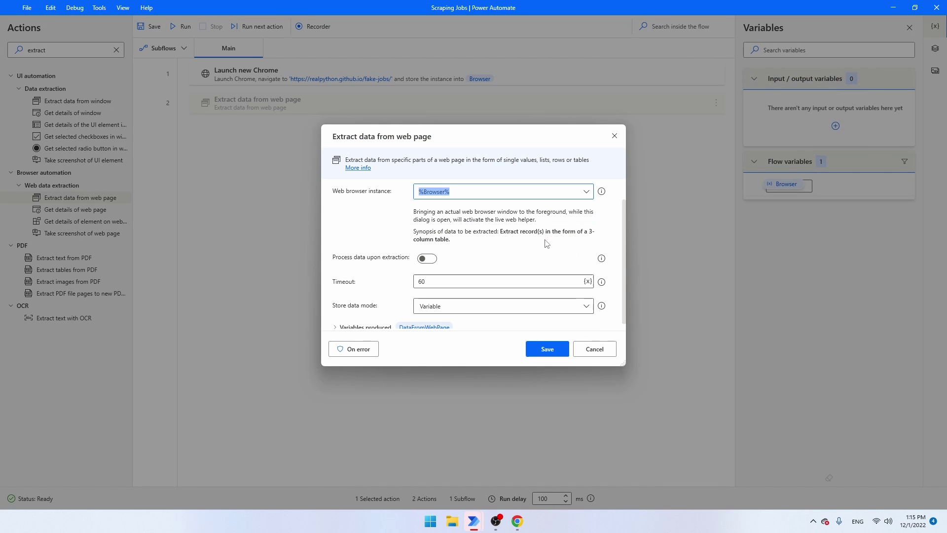
left_click(458, 302)
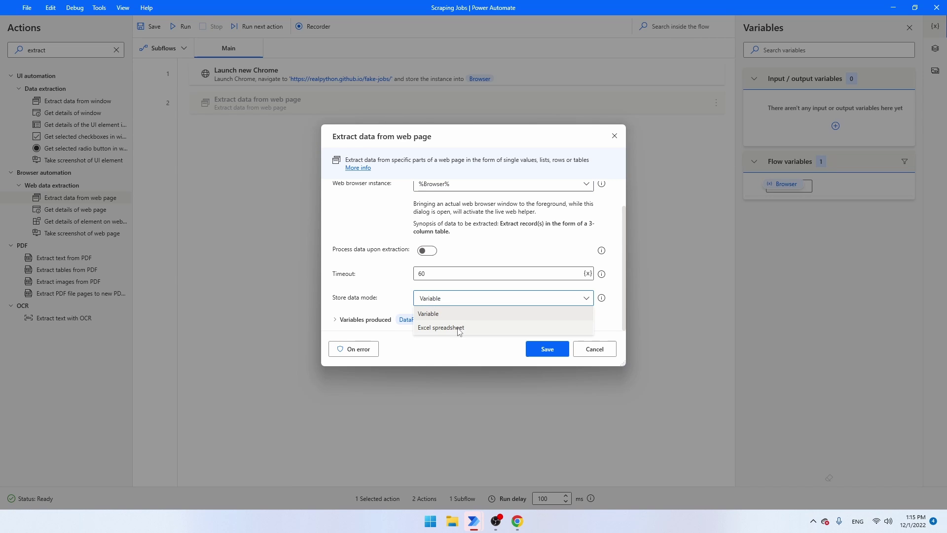
left_click(459, 328)
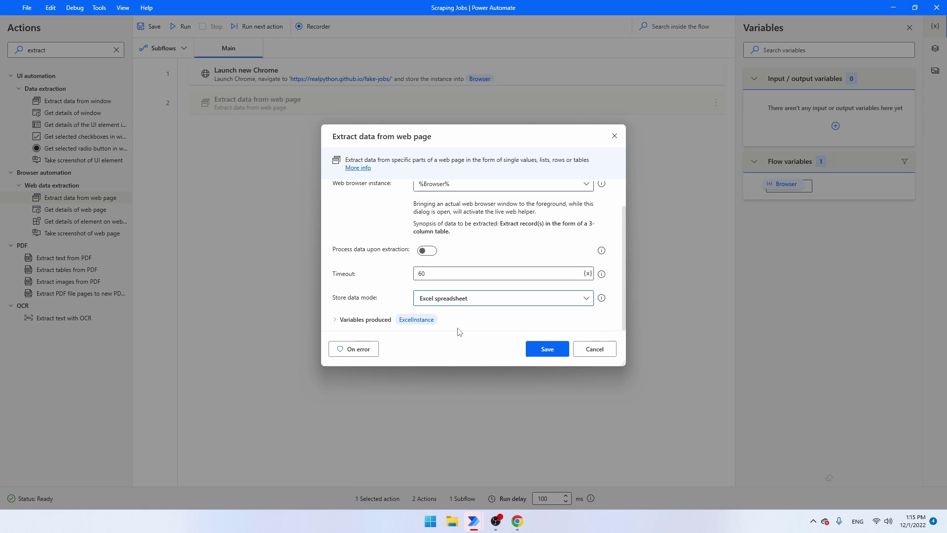
left_click(555, 351)
- Add a Close web browser action for the %Browser% instance after the web page data extraction
left_click(116, 50)
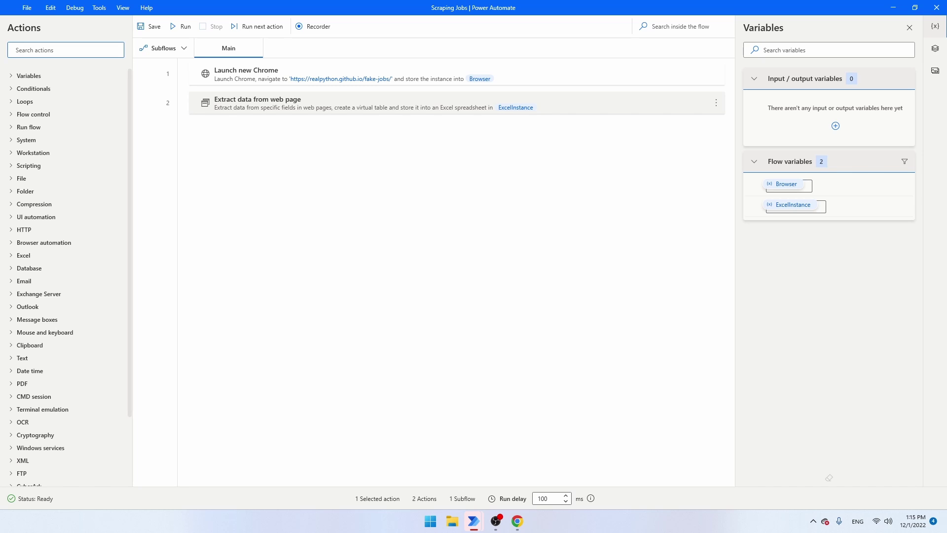
type("close")
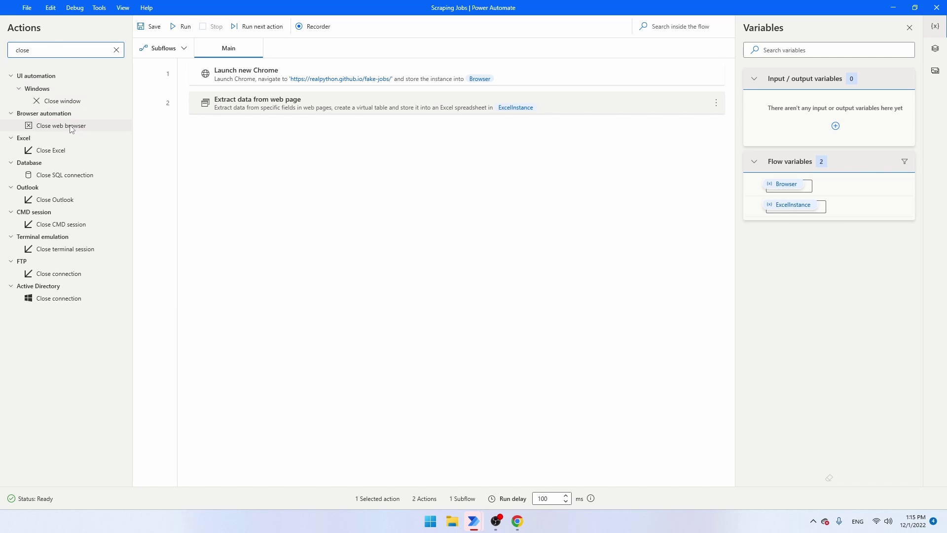
left_click_drag(54, 127, 306, 140)
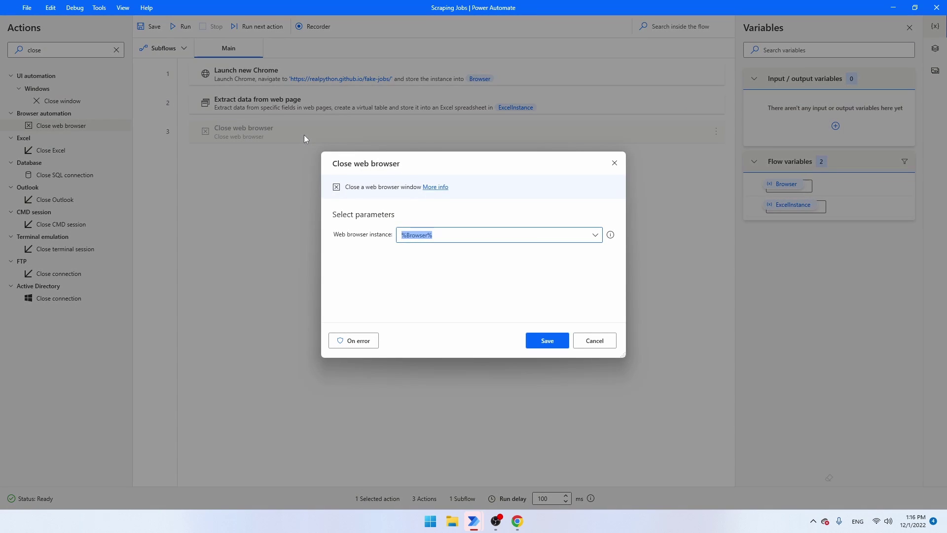
left_click(445, 237)
left_click_drag(452, 237, 384, 237)
left_click(450, 238)
left_click_drag(450, 238, 395, 237)
left_click(449, 236)
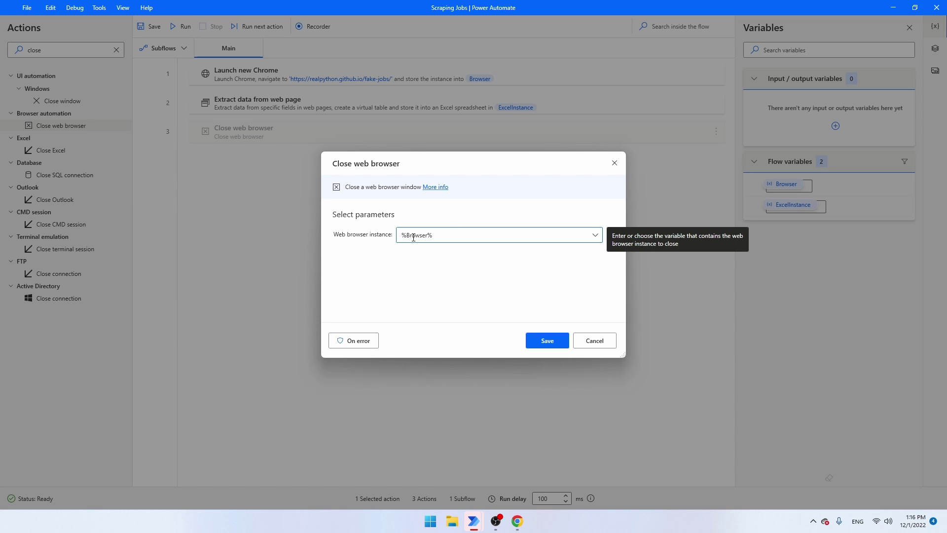
left_click(546, 340)
- Add a Save Excel action for %ExcelInstance% at the end of the flow, with save mode Save document as
double_click(83, 50)
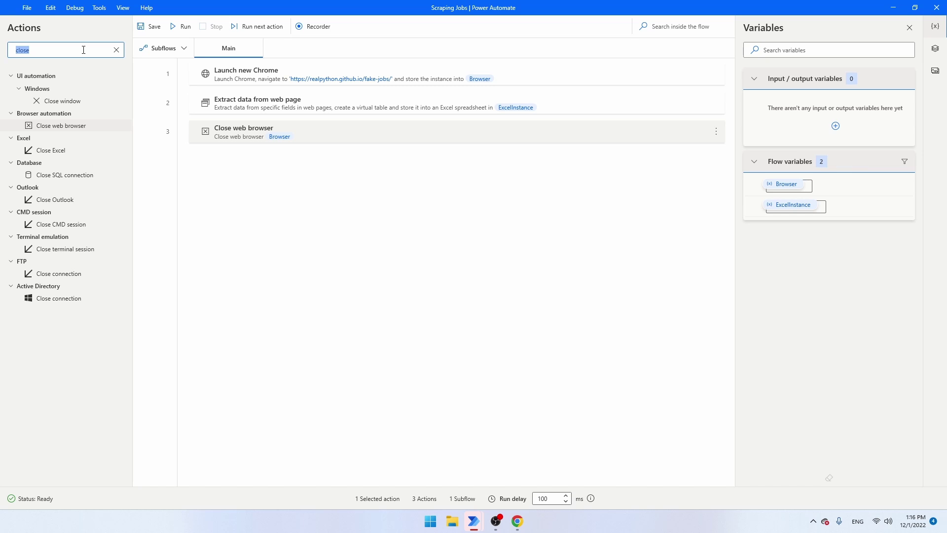
type("save ex")
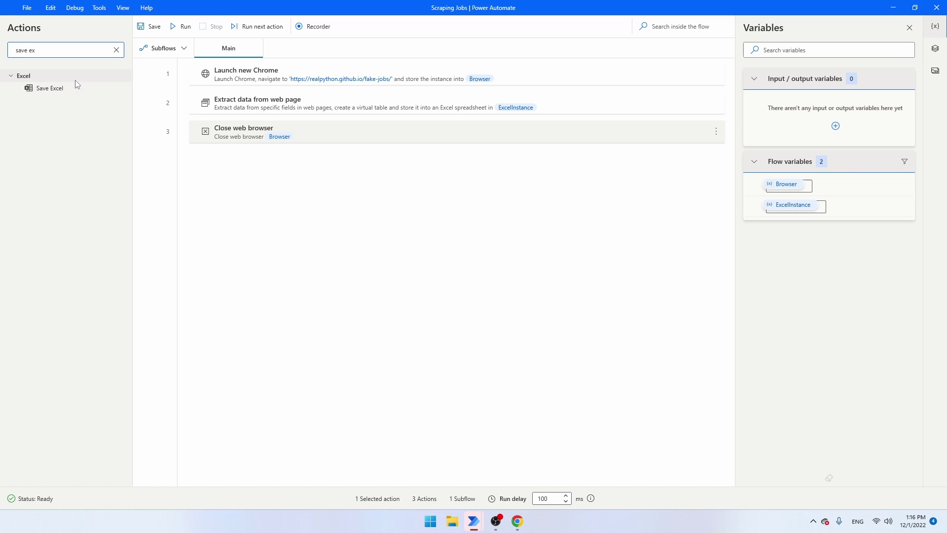
left_click_drag(76, 85, 311, 160)
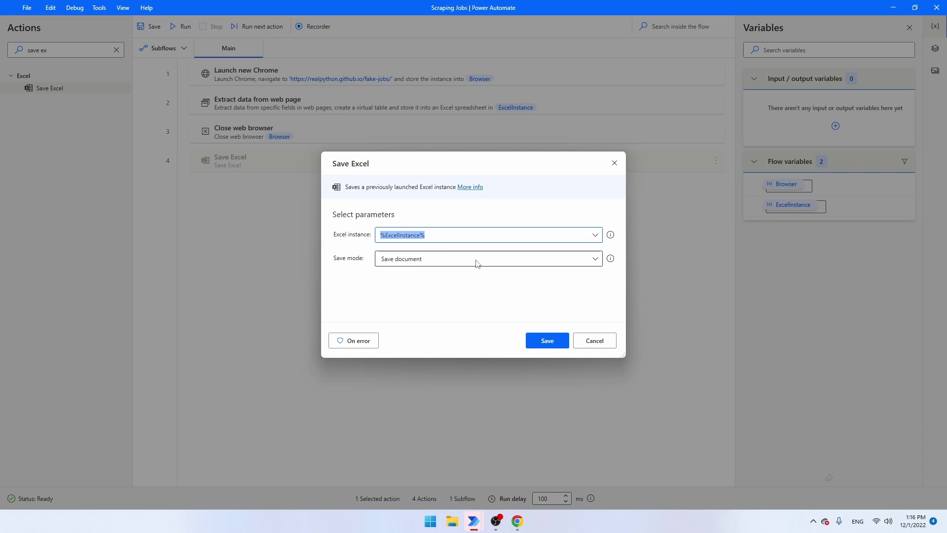
left_click(441, 237)
left_click(367, 241)
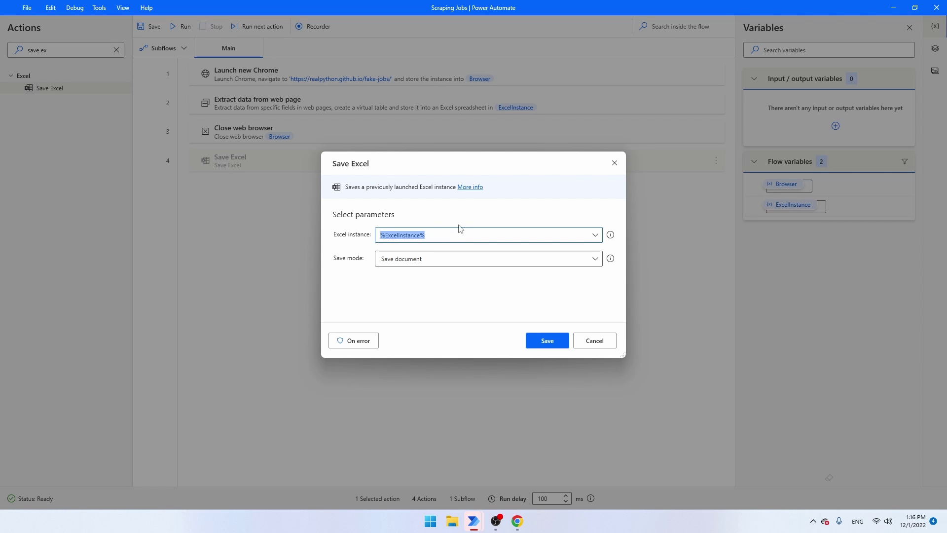
left_click(435, 260)
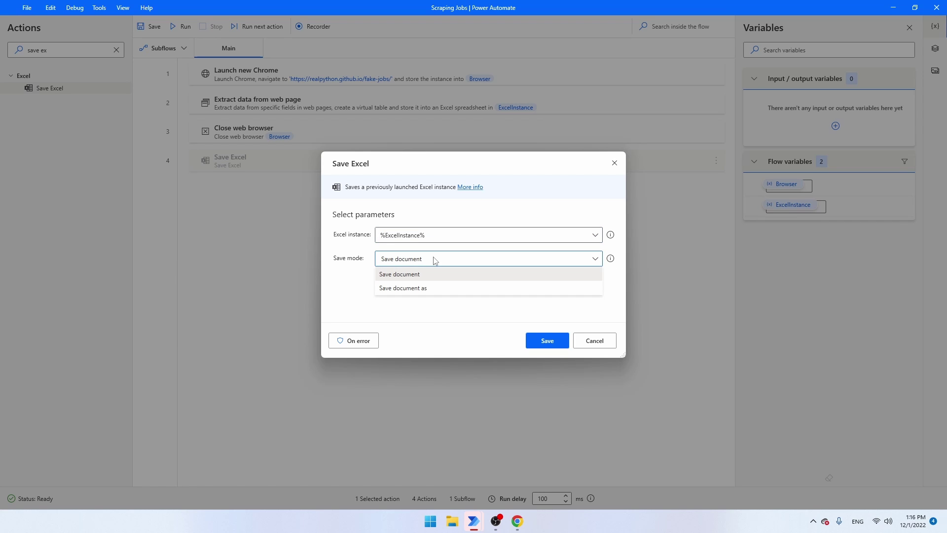
left_click(435, 289)
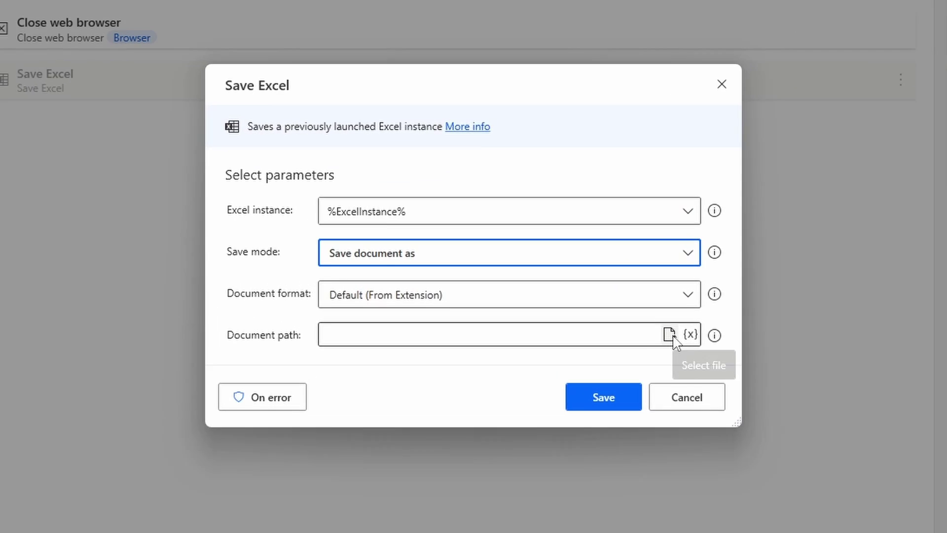
- Set the Save Excel document path to jobs.xlsx on the Desktop and save the action
left_click(584, 305)
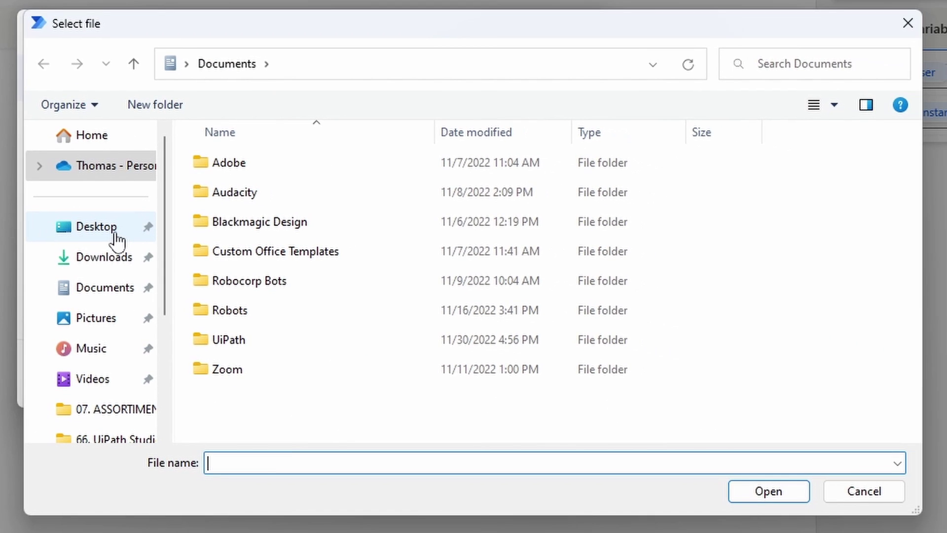
left_click(114, 235)
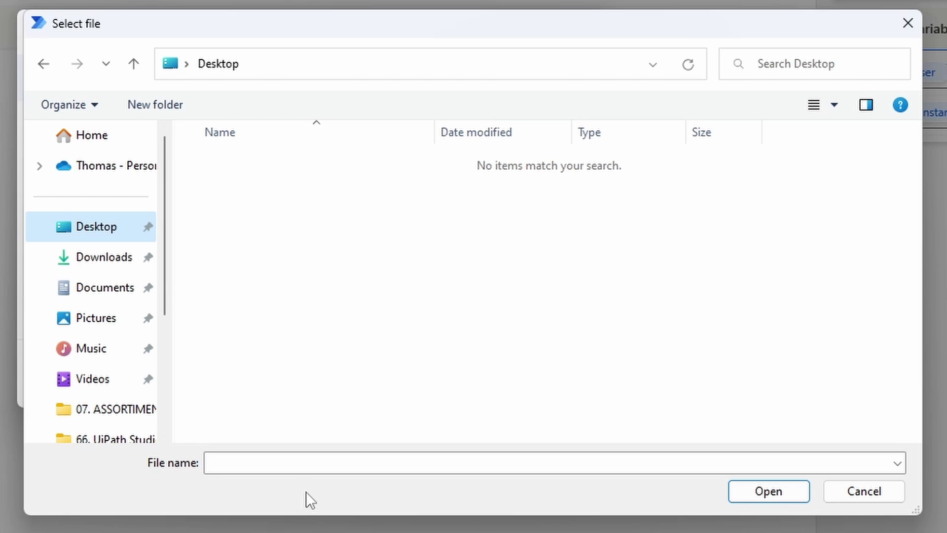
left_click(295, 468)
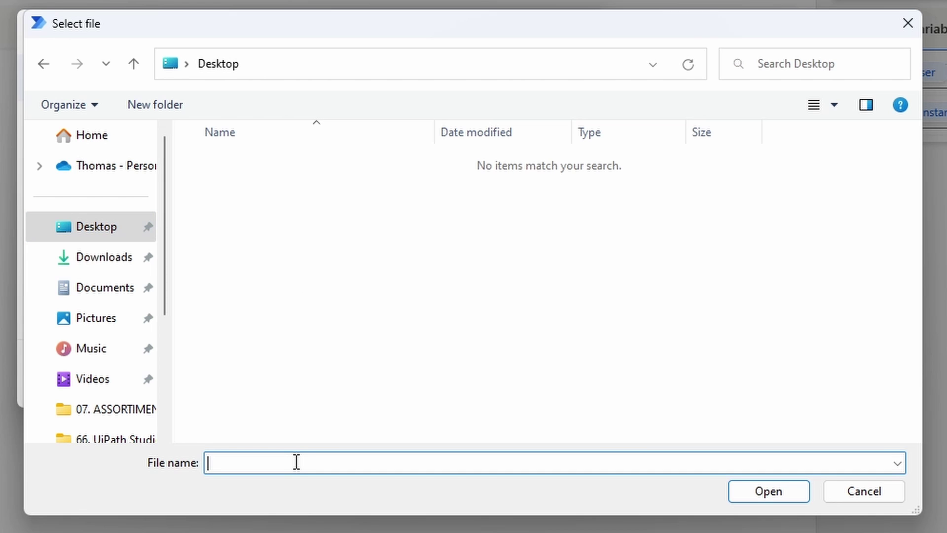
type("jobs.xlsx")
left_click(764, 499)
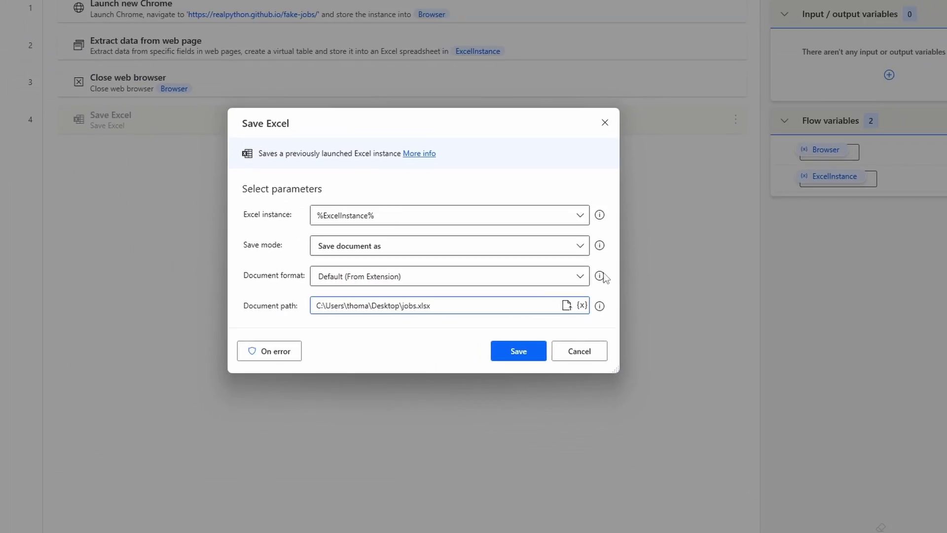
left_click(545, 340)
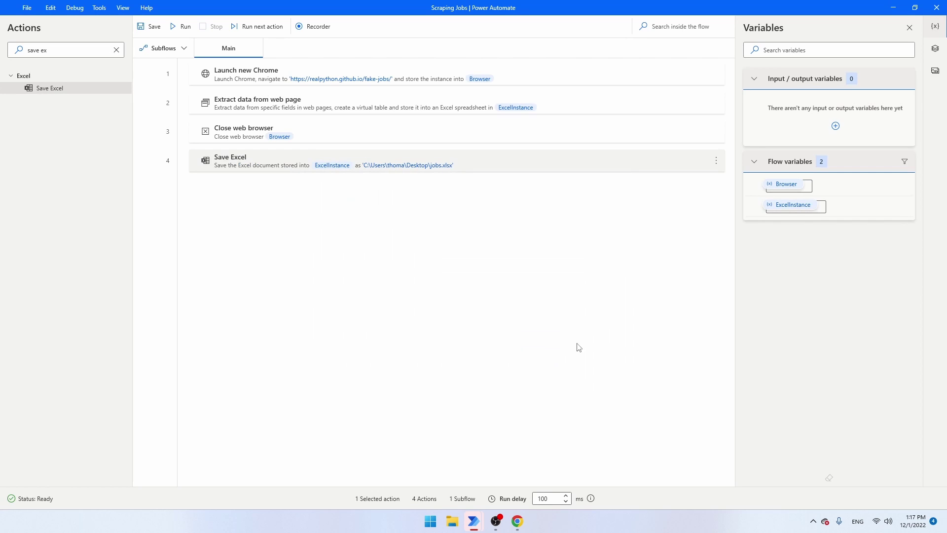
- Add a Close Excel action for %ExcelInstance% after Save Excel, keeping the Do not save document option
triple_click(69, 51)
type("close ex")
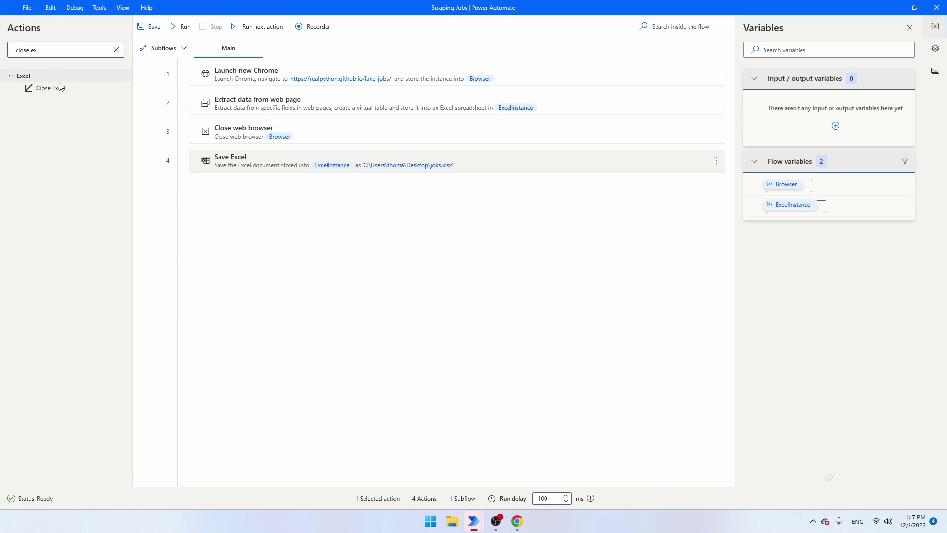
left_click_drag(59, 87, 256, 187)
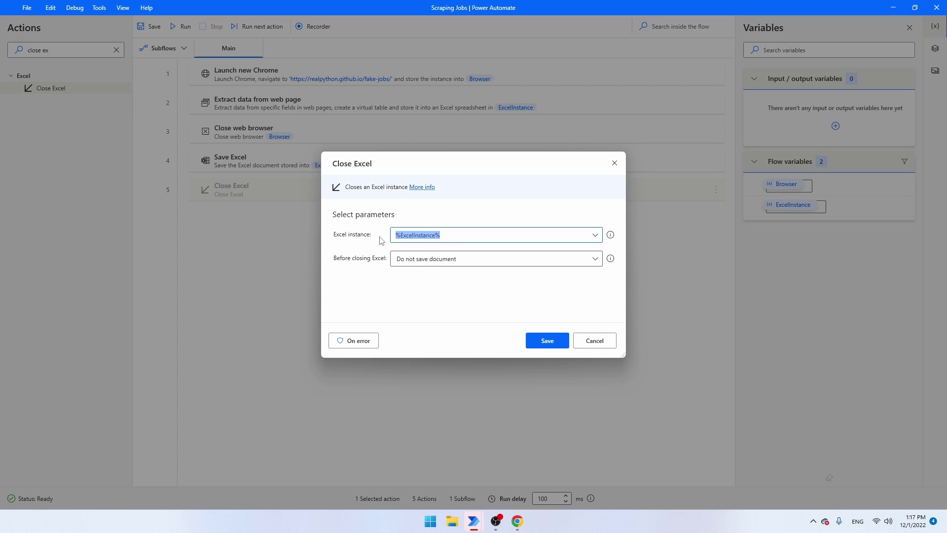
left_click_drag(447, 164, 449, 239)
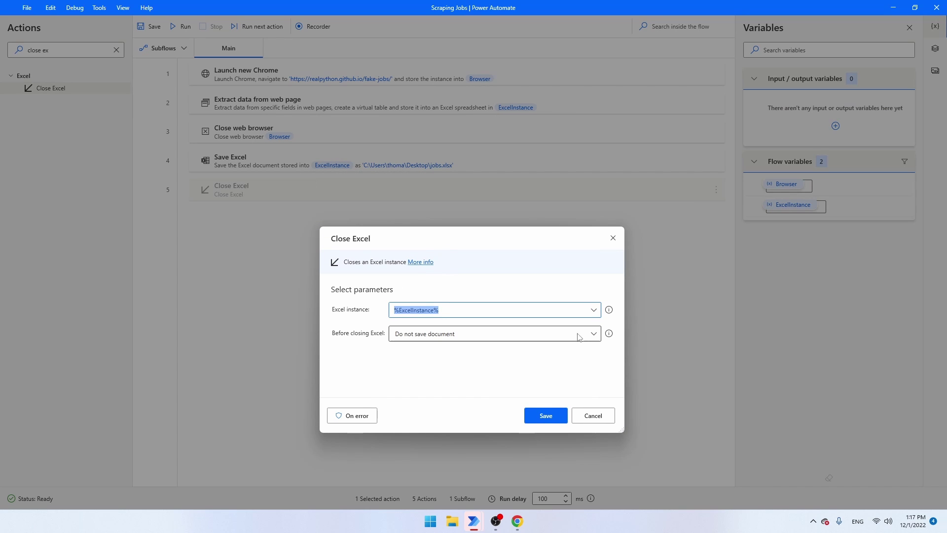
left_click(545, 416)
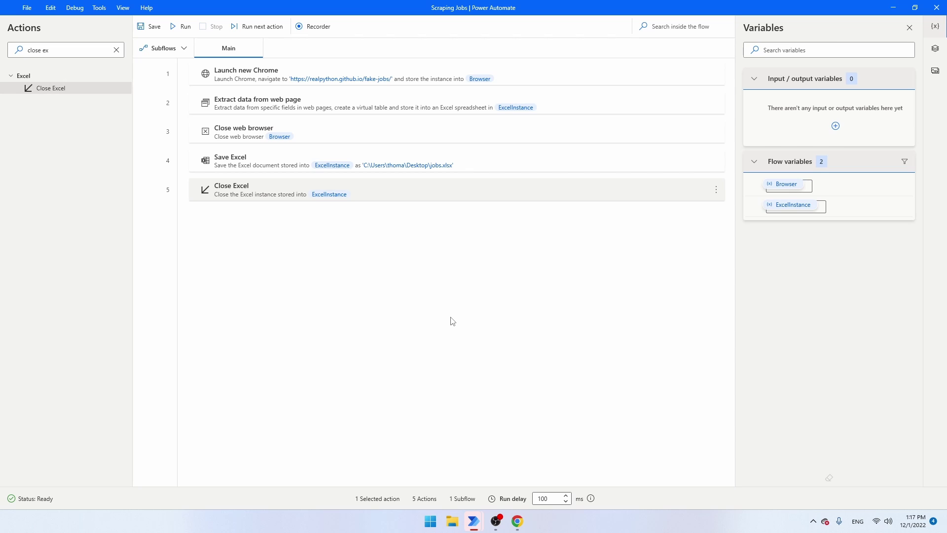
- Close the open Fake Python page in Chrome and run the Scraping Jobs flow
left_click(517, 520)
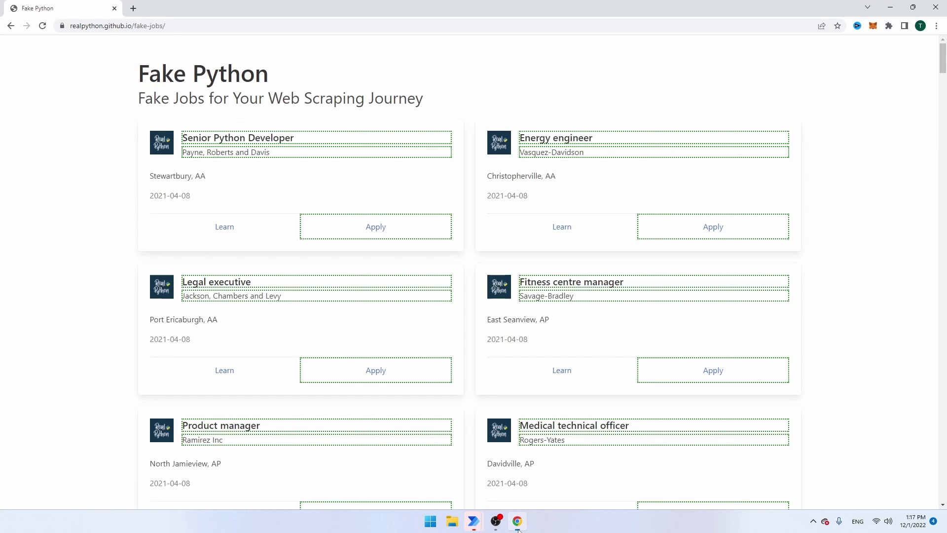
left_click(940, 7)
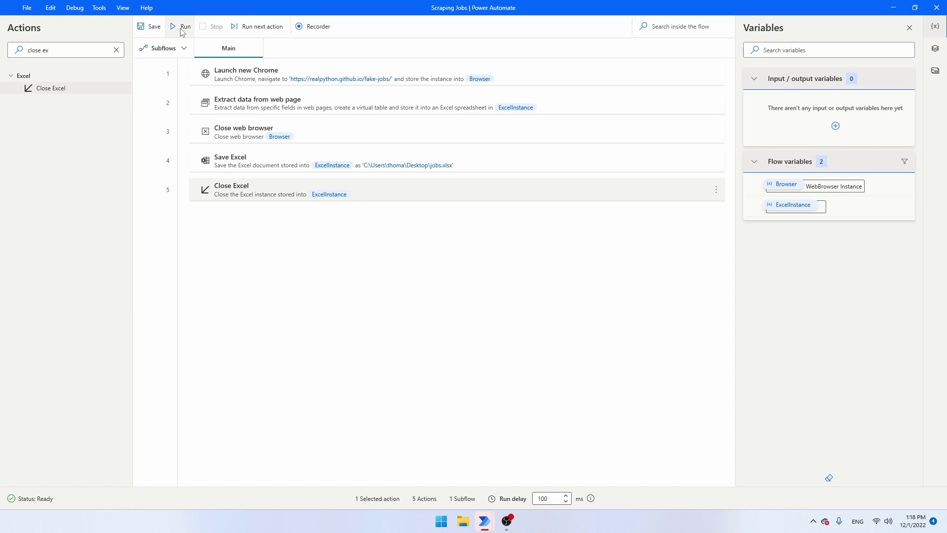
left_click(183, 28)
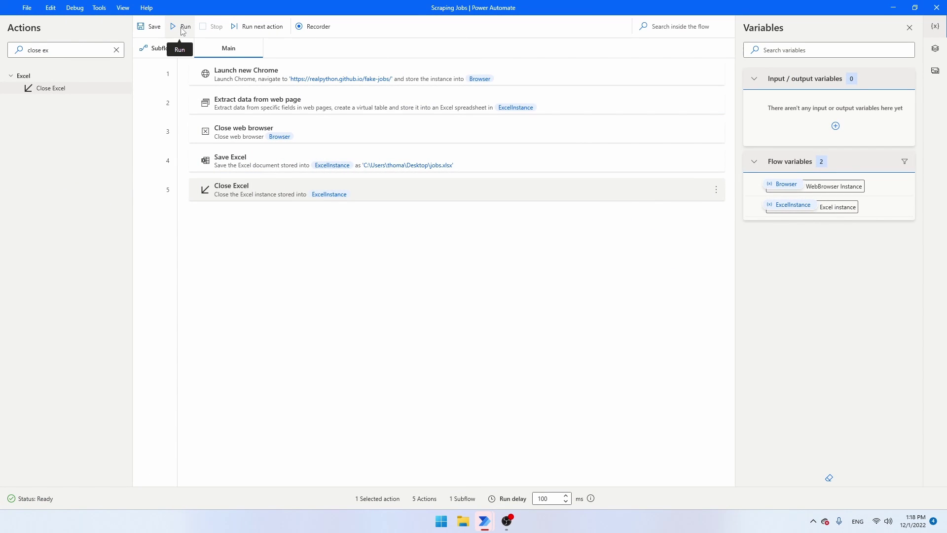
- Open jobs.xlsx from the desktop in Excel and autofit the widths of columns A, B and C
key("super+d")
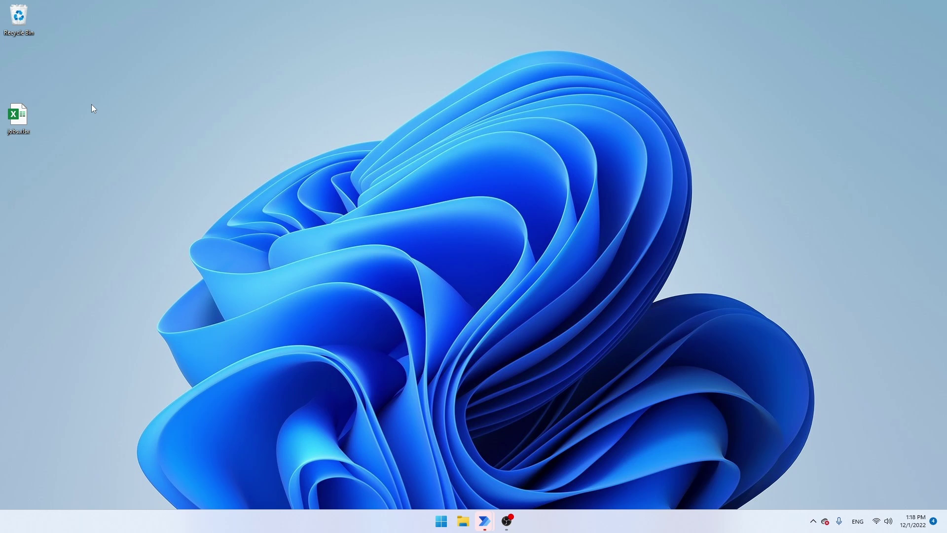
double_click(18, 116)
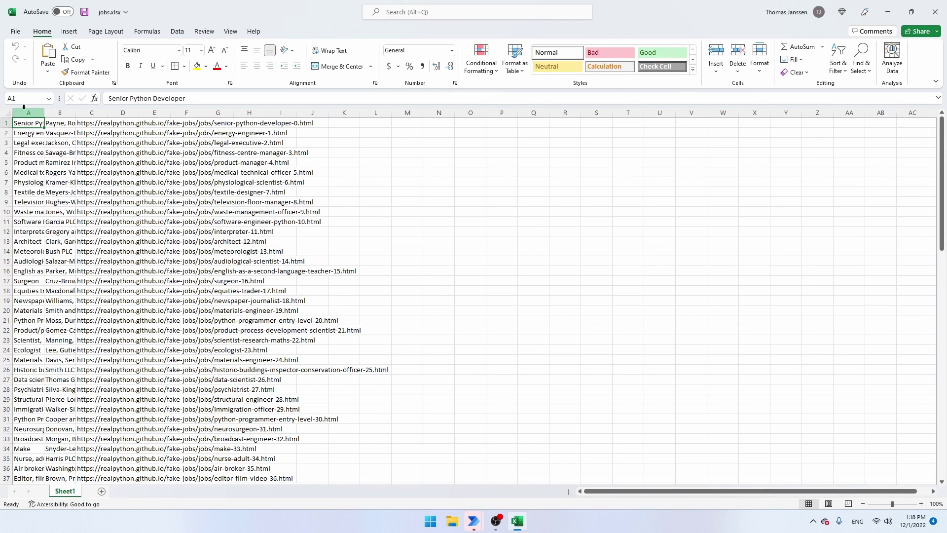
double_click(44, 113)
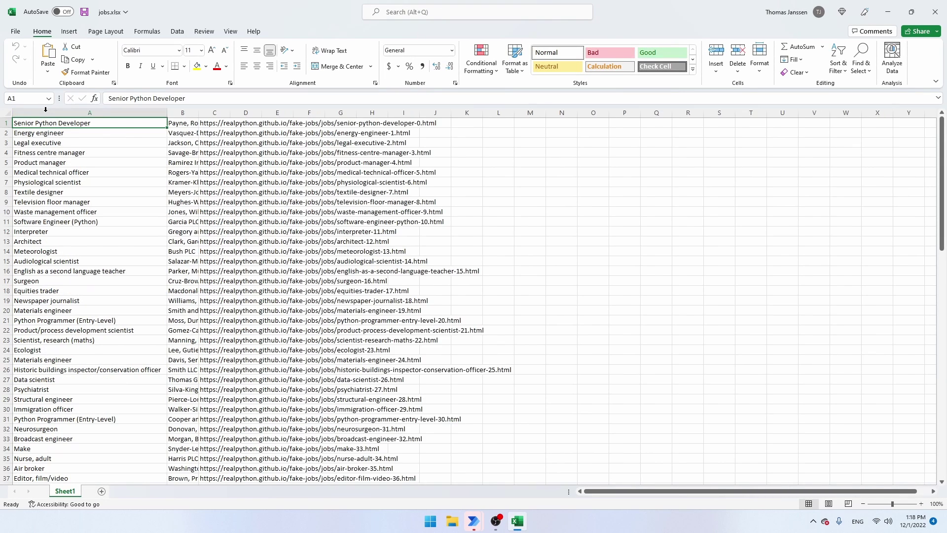
double_click(199, 113)
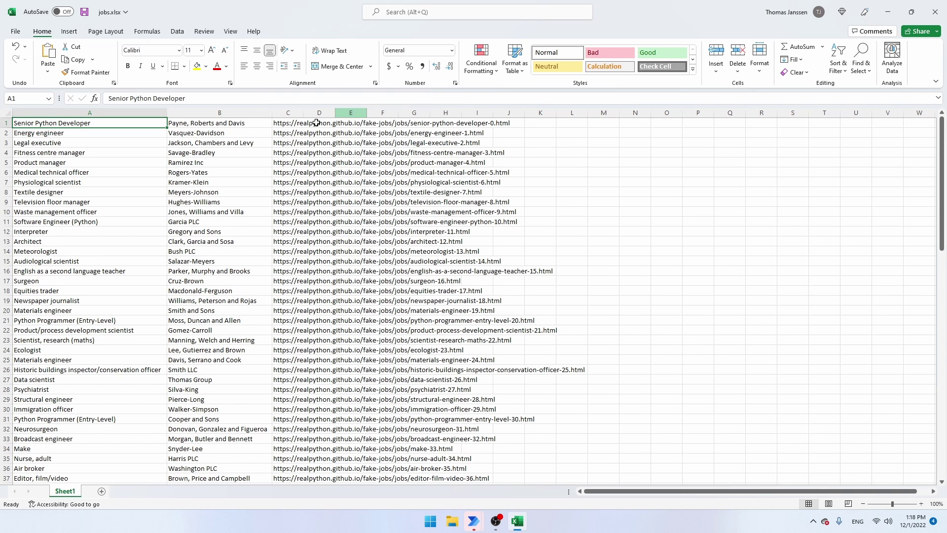
double_click(304, 112)
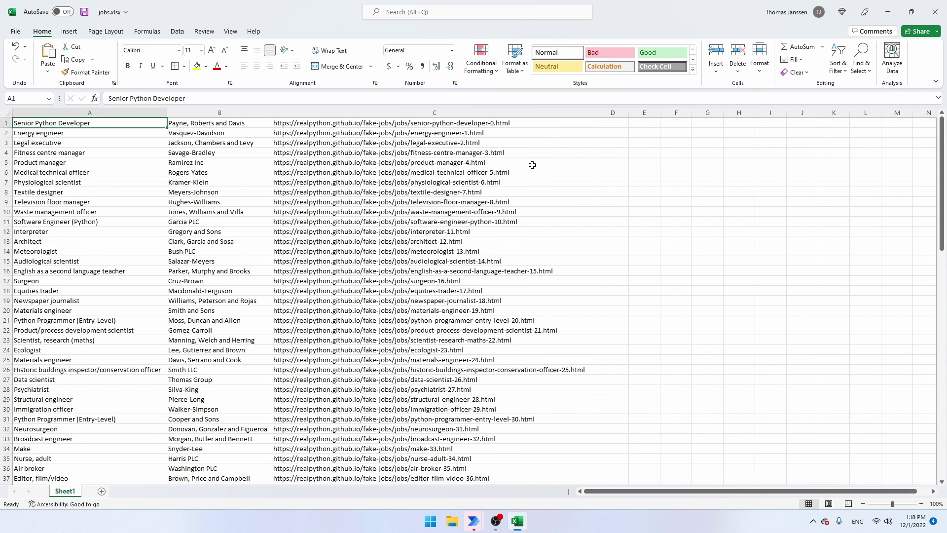